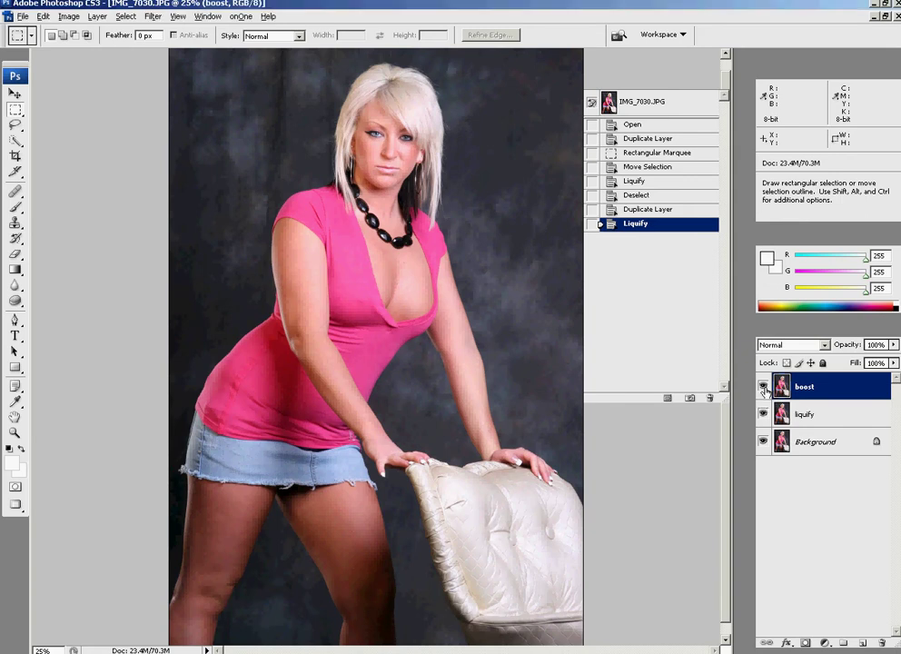
# Compare the liquify and boost layers with the original Background by toggling their visibility, leaving all layers shown.
pyautogui.click(764, 387)
pyautogui.click(764, 414)
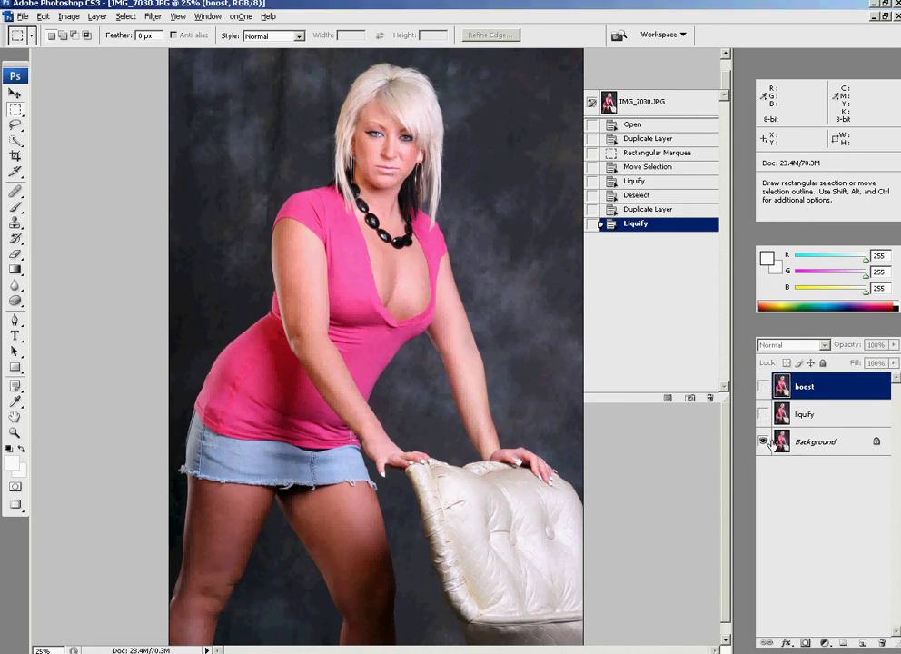
pyautogui.click(774, 443)
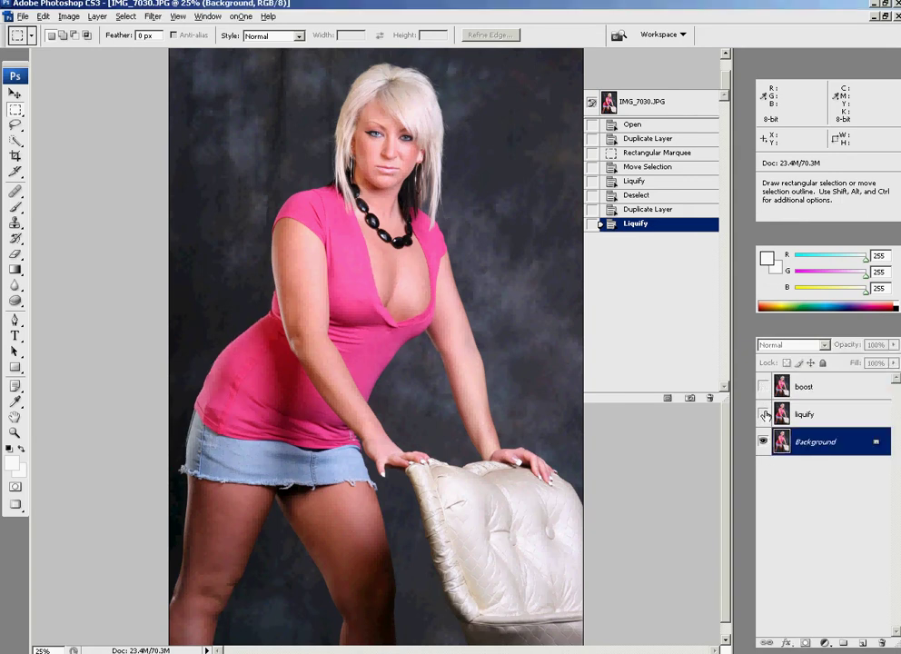
pyautogui.click(764, 414)
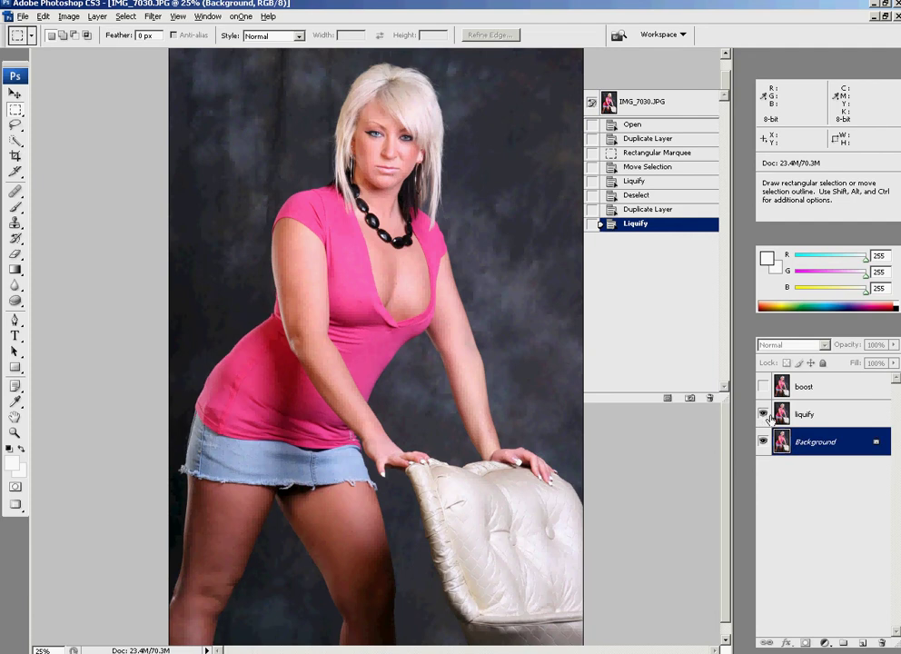
pyautogui.click(764, 414)
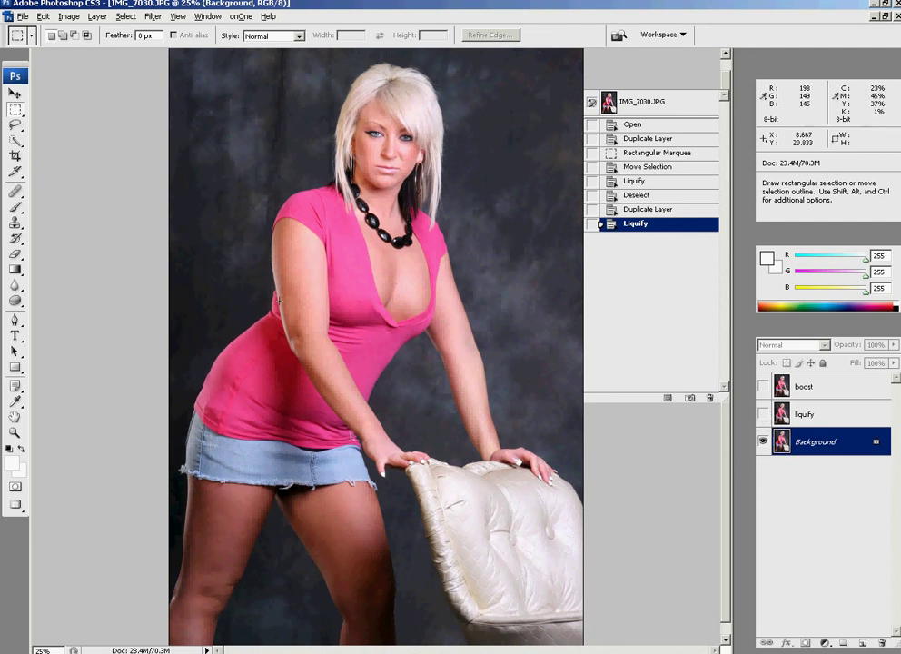
pyautogui.click(764, 414)
pyautogui.click(764, 414)
pyautogui.click(765, 414)
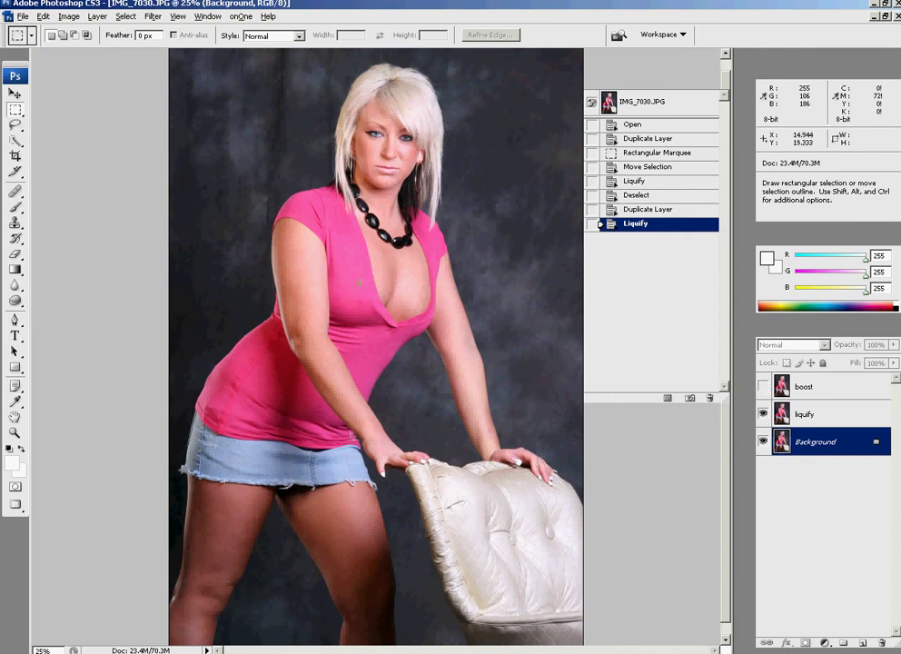
pyautogui.click(764, 387)
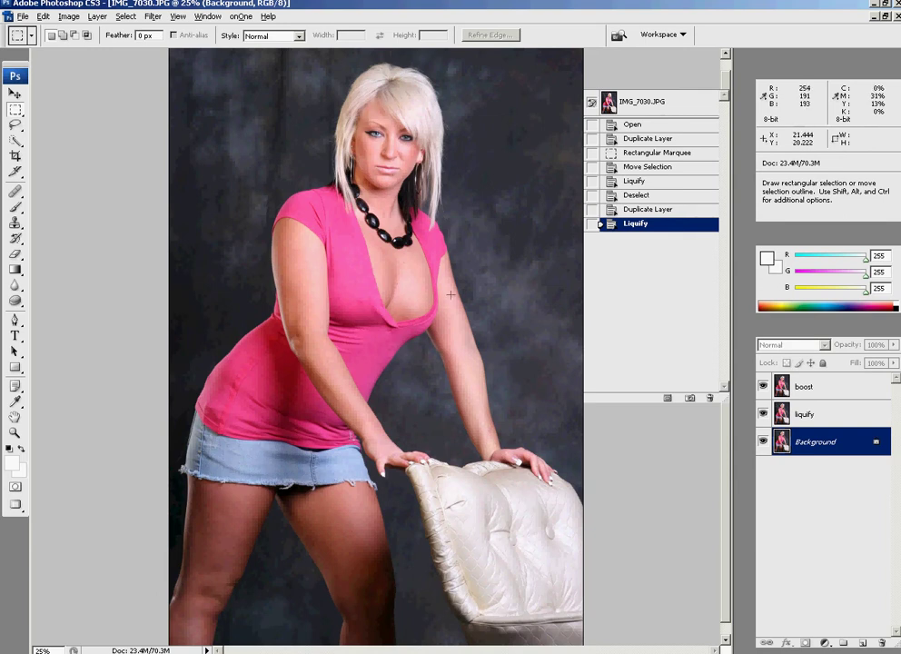
# Duplicate the boost layer and name the copy "desaturate".
pyautogui.click(806, 389)
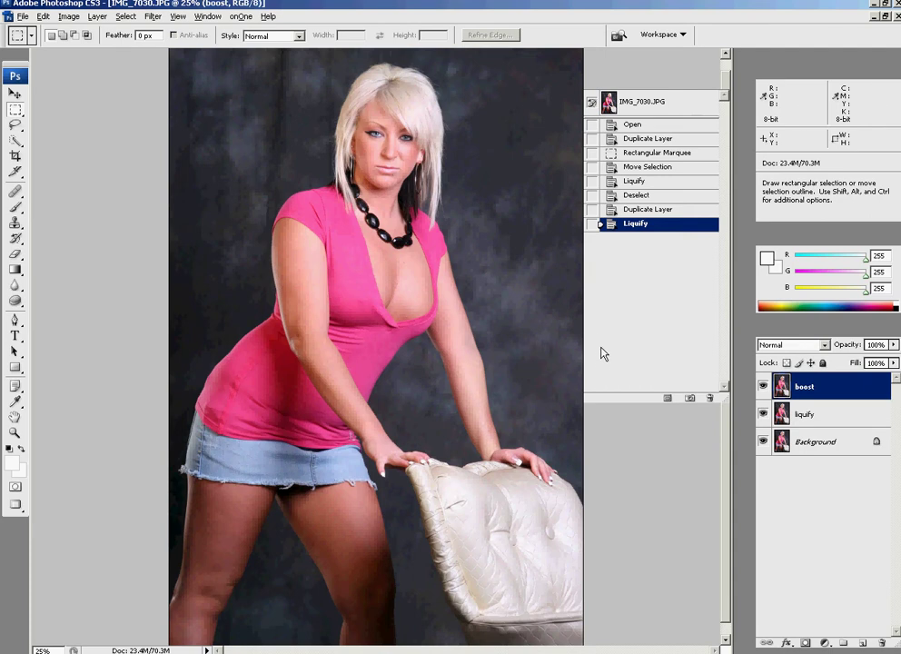
pyautogui.press('alt')
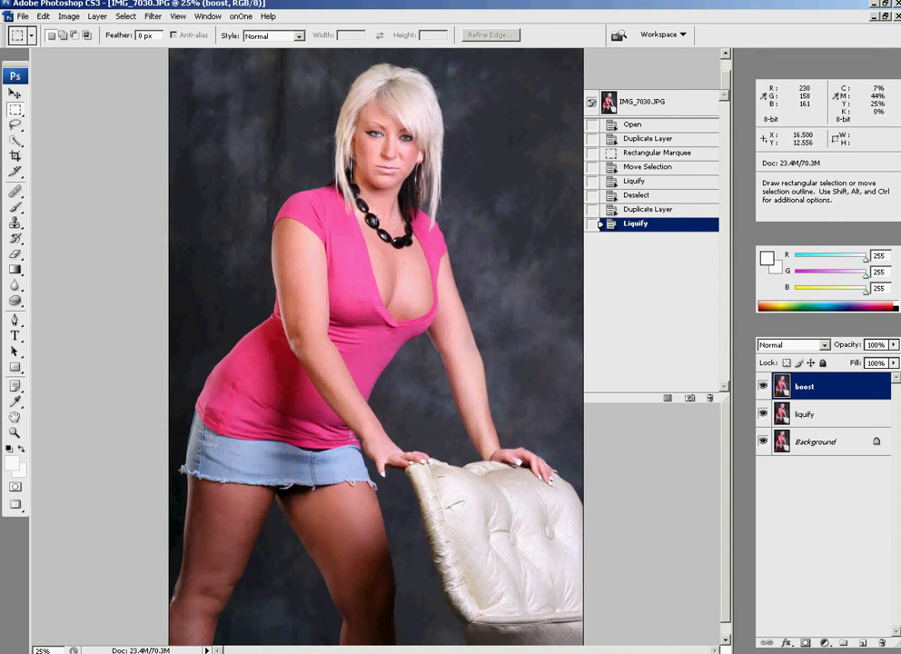
pyautogui.hotkey('ctrl', '=')
pyautogui.hotkey('ctrl', '=')
pyautogui.hotkey('ctrl', '=')
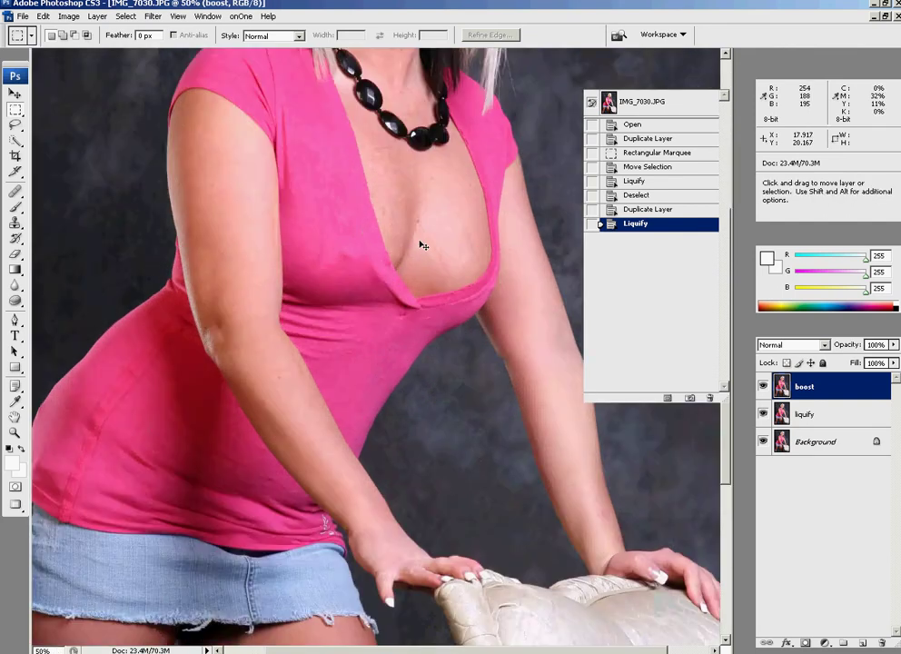
pyautogui.click(727, 64)
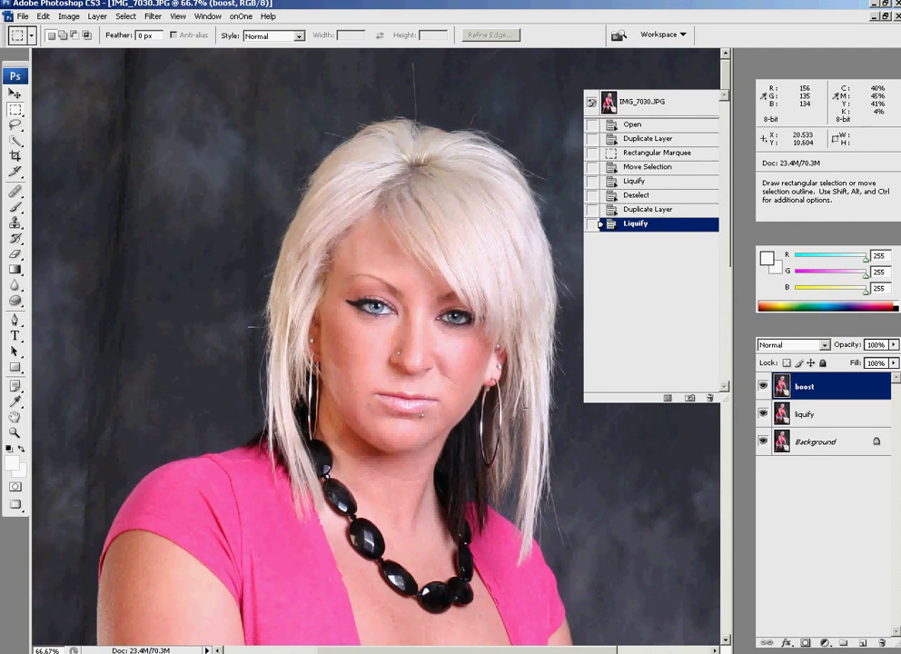
pyautogui.press('alt')
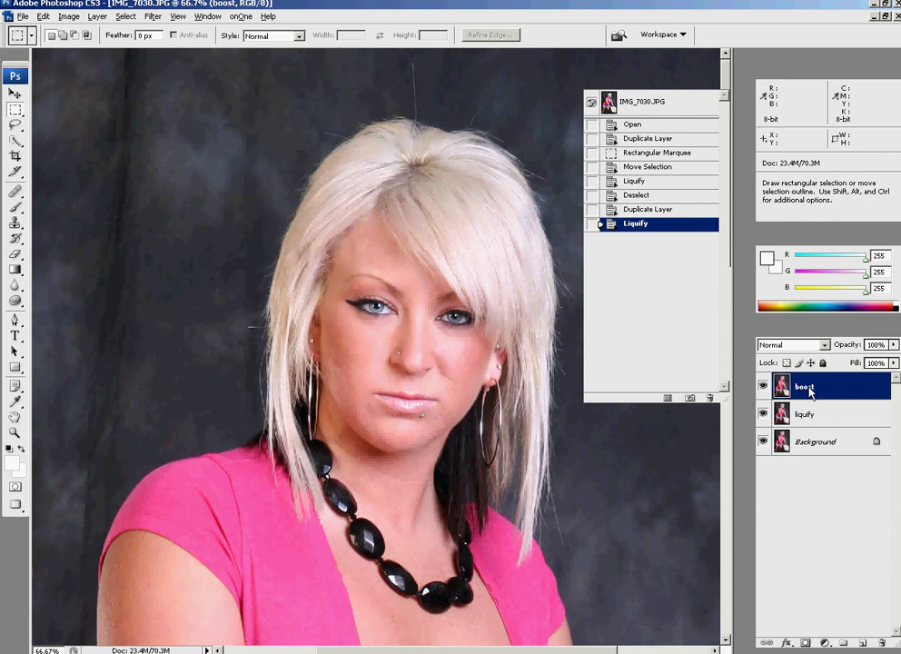
pyautogui.press('alt')
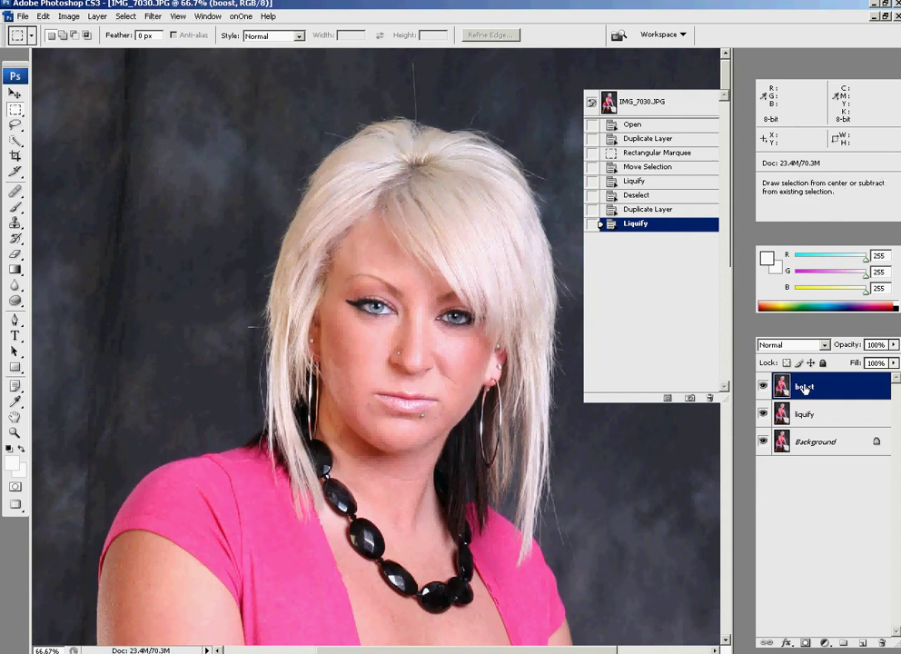
pyautogui.moveTo(811, 389); pyautogui.dragTo(860, 642)
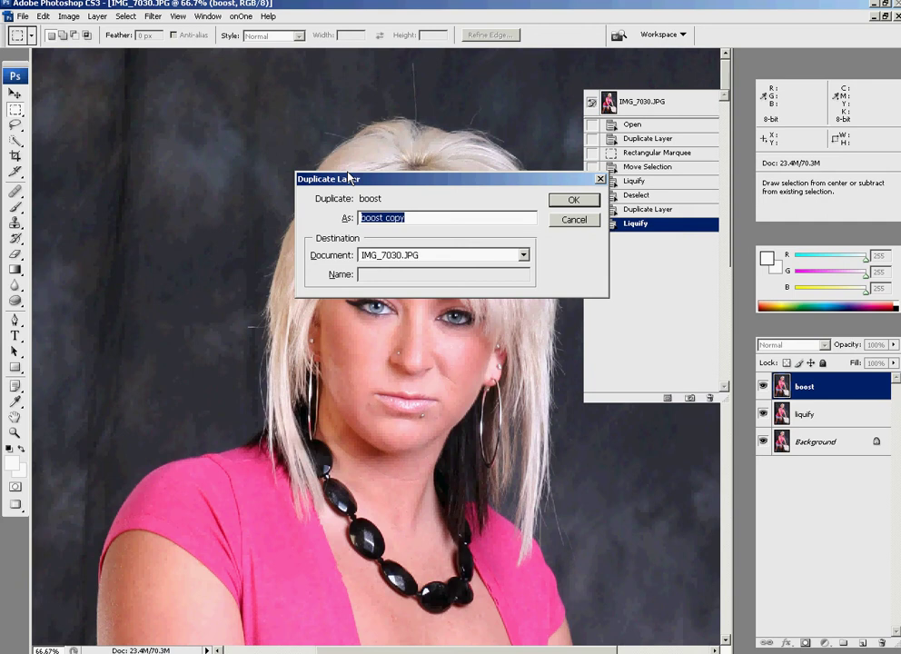
pyautogui.write('desaturate')
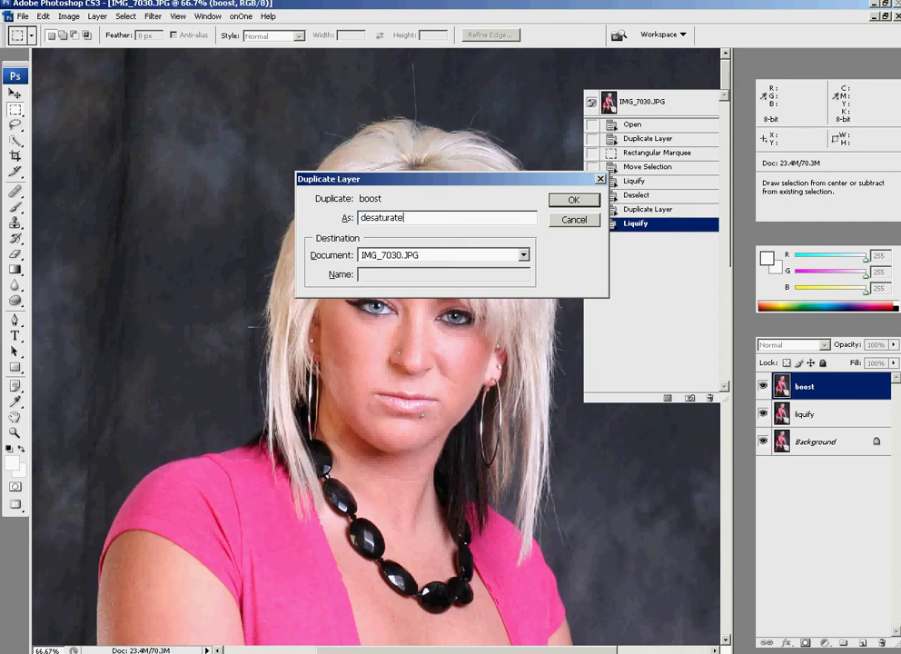
pyautogui.click(570, 201)
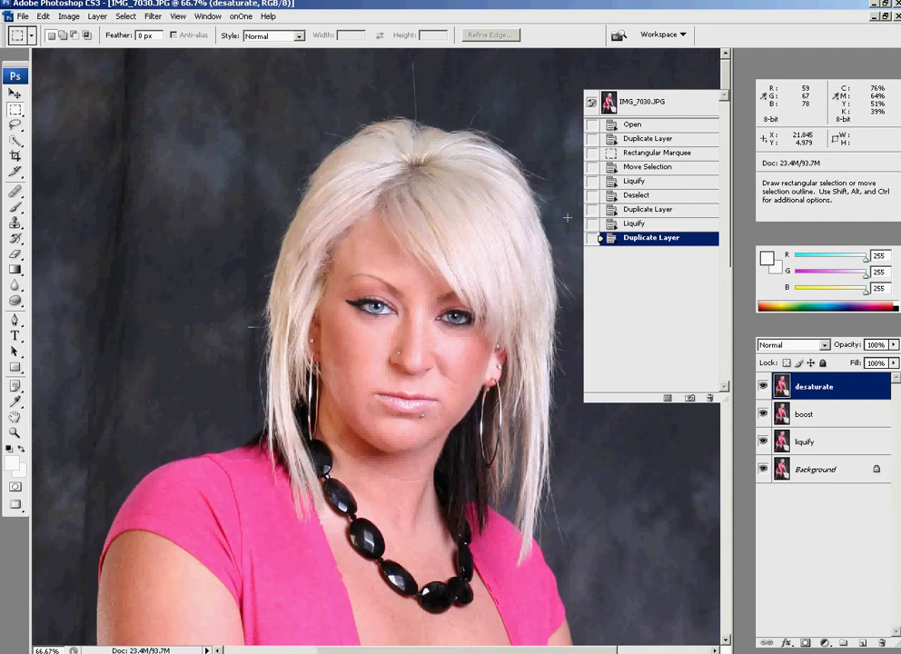
# Start a Hue/Saturation adjustment on the desaturate layer and set the Master saturation to -37.
pyautogui.press('ctrl')
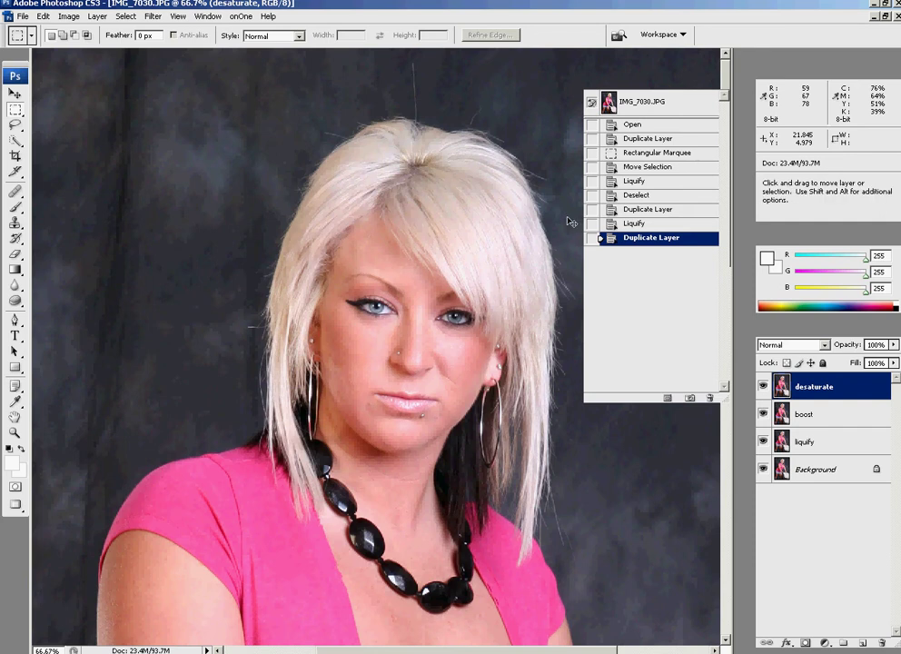
pyautogui.hotkey('ctrl', 'u')
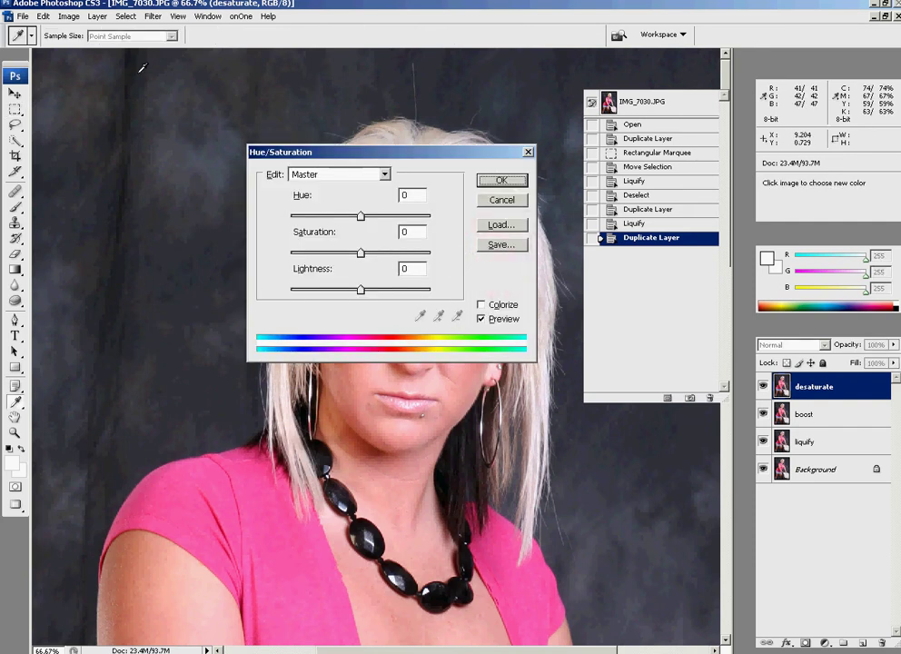
pyautogui.moveTo(427, 158); pyautogui.dragTo(691, 89)
pyautogui.moveTo(624, 186); pyautogui.dragTo(598, 203)
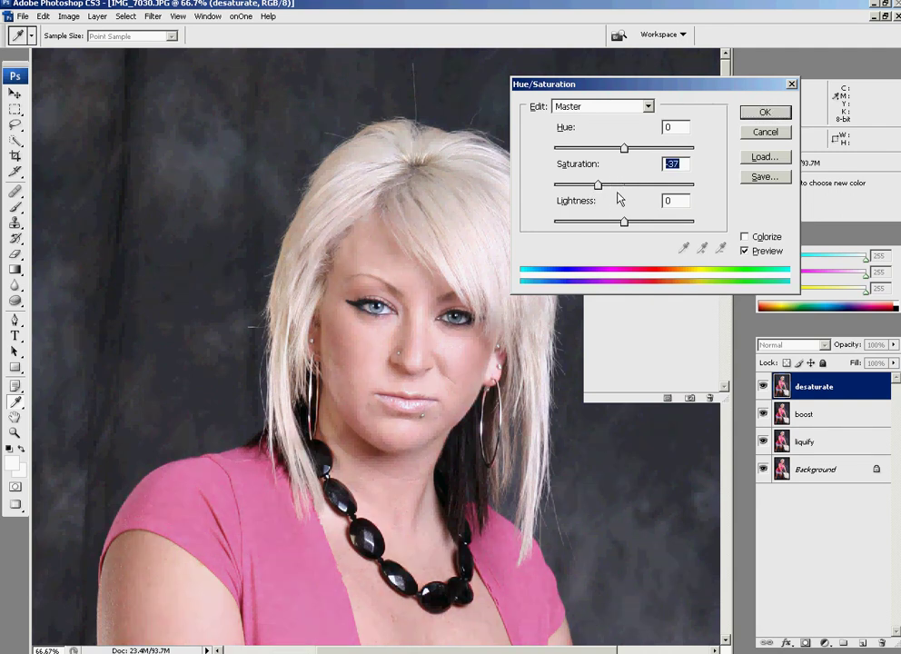
# Set the saturation of the Reds to +3 and shift their hue slightly upward in the Hue/Saturation adjustment.
pyautogui.click(592, 118)
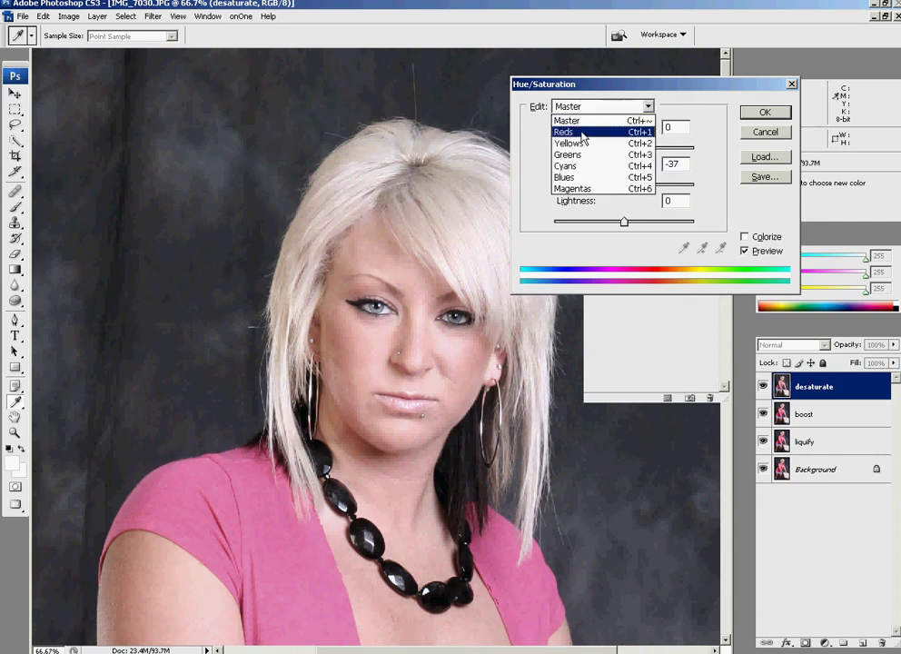
pyautogui.click(590, 136)
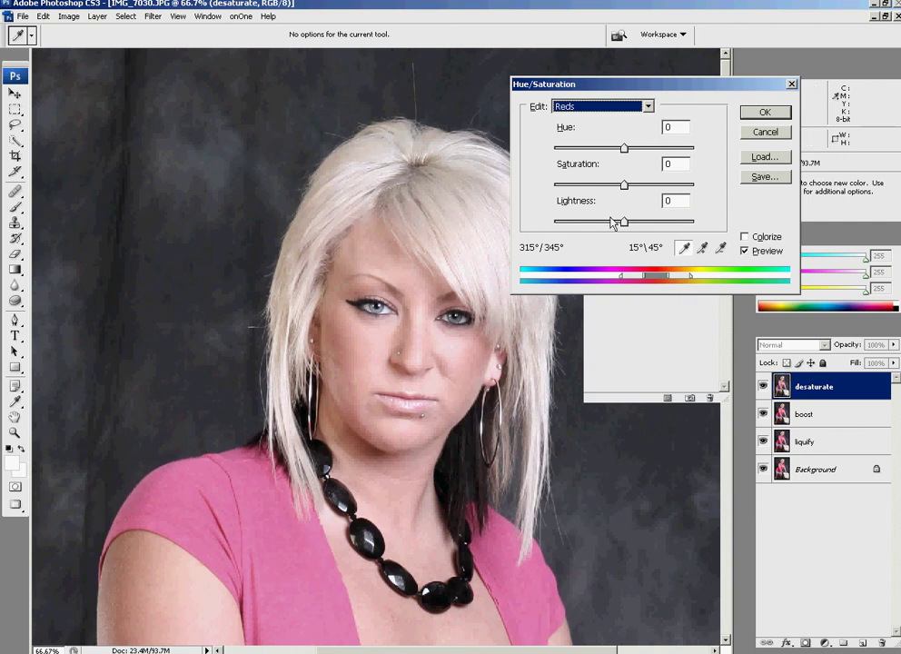
pyautogui.moveTo(624, 185); pyautogui.dragTo(626, 185)
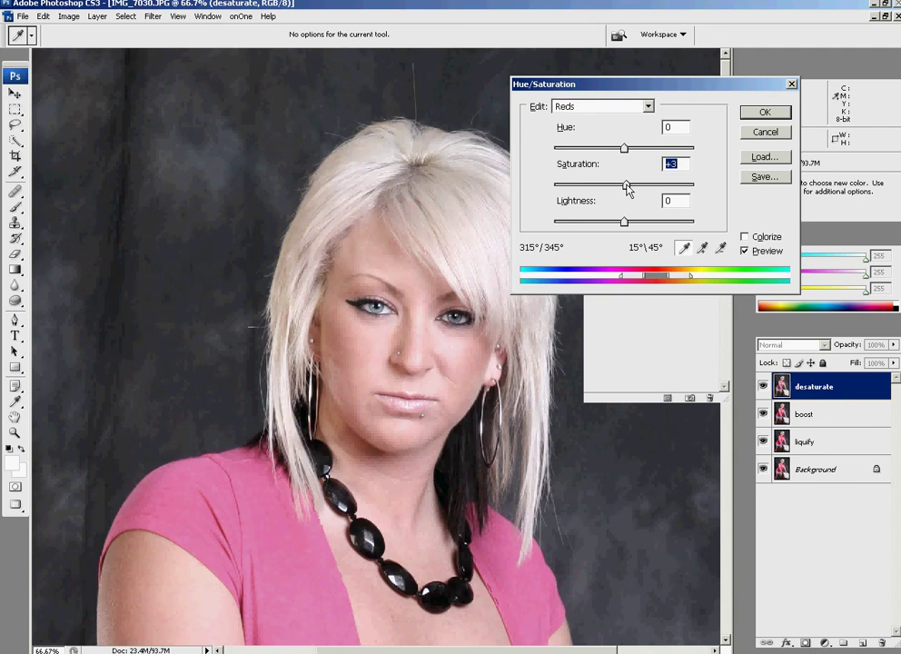
pyautogui.click(624, 149)
pyautogui.moveTo(624, 154); pyautogui.dragTo(627, 158)
# Set the saturation of the Yellows to +3 and their hue to +2.
pyautogui.click(623, 108)
pyautogui.click(598, 145)
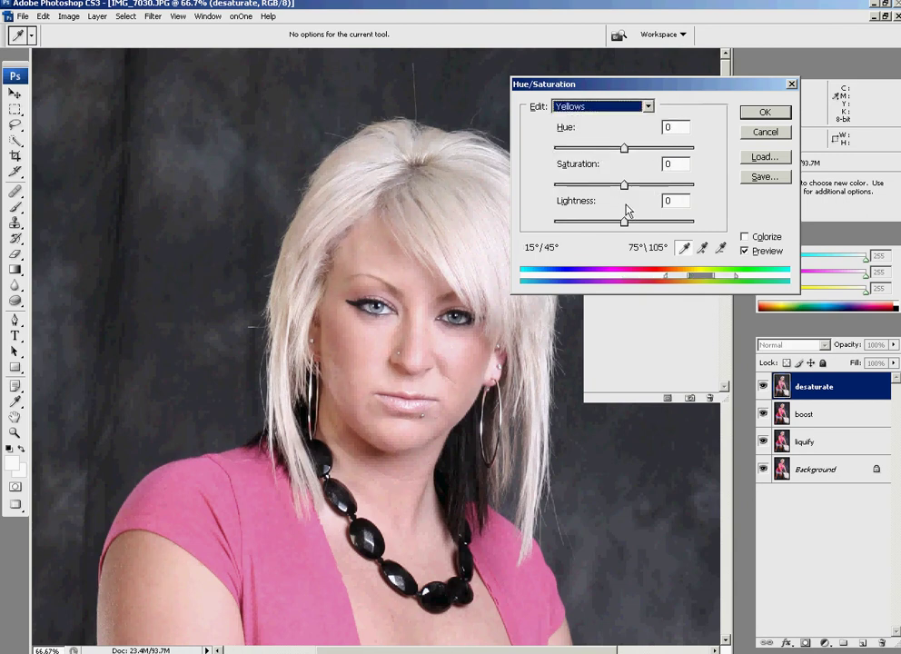
pyautogui.moveTo(624, 185); pyautogui.dragTo(627, 188)
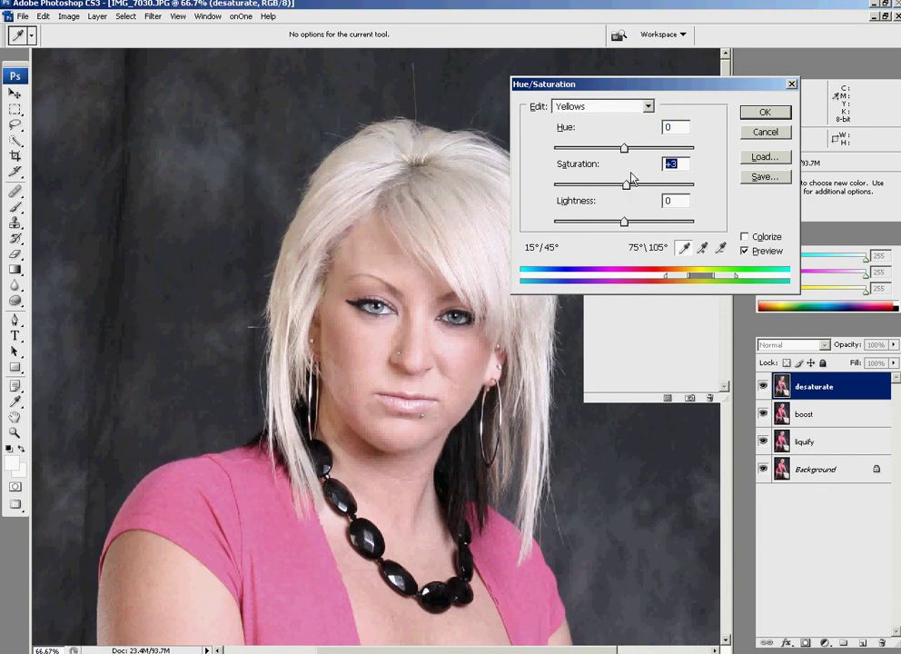
pyautogui.moveTo(626, 147); pyautogui.dragTo(628, 154)
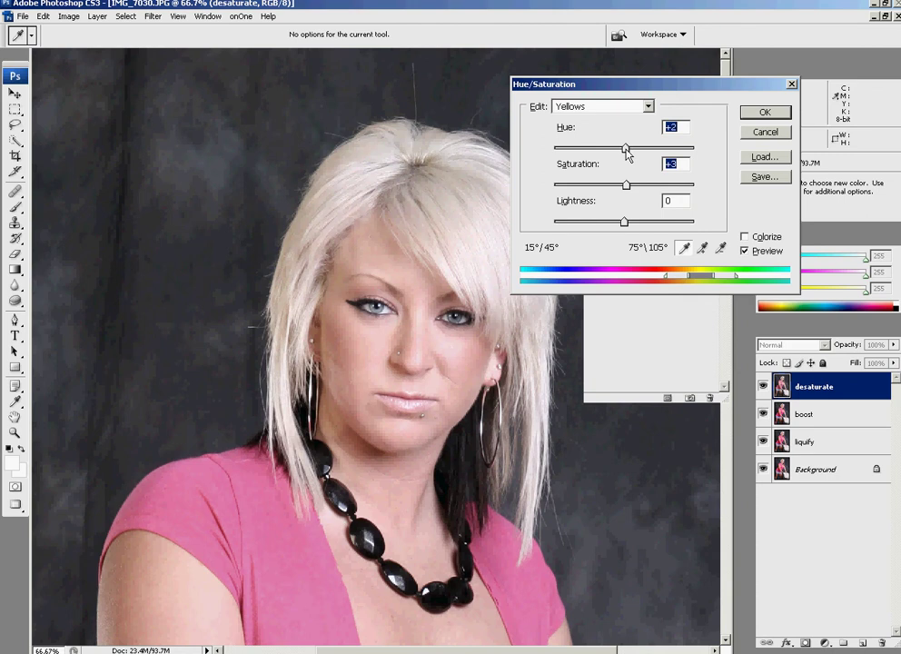
# Adjust the Blues for the eyes, with saturation +11 and hue +33.
pyautogui.click(600, 107)
pyautogui.click(579, 178)
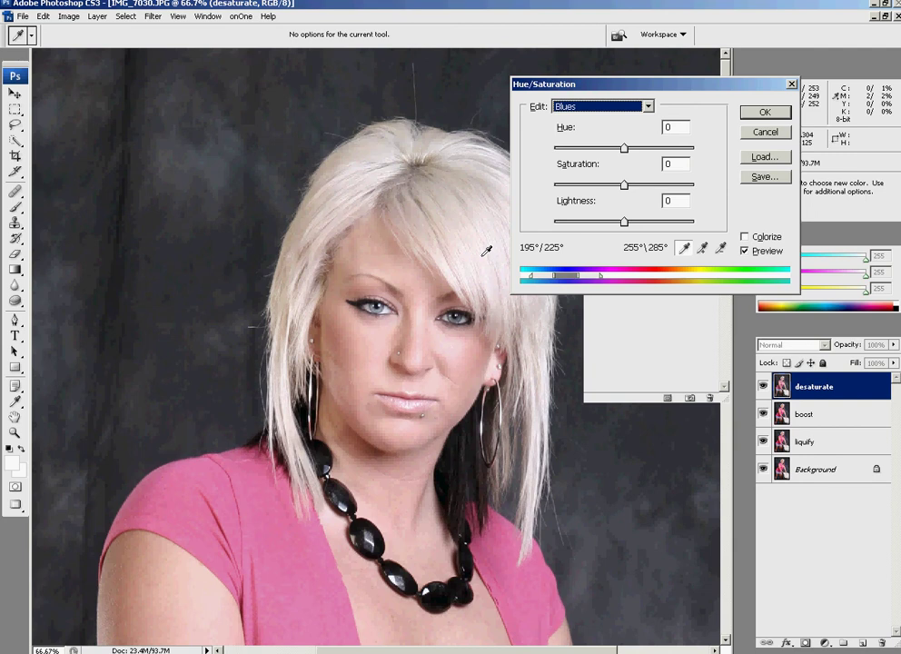
pyautogui.hotkey('ctrl', '+')
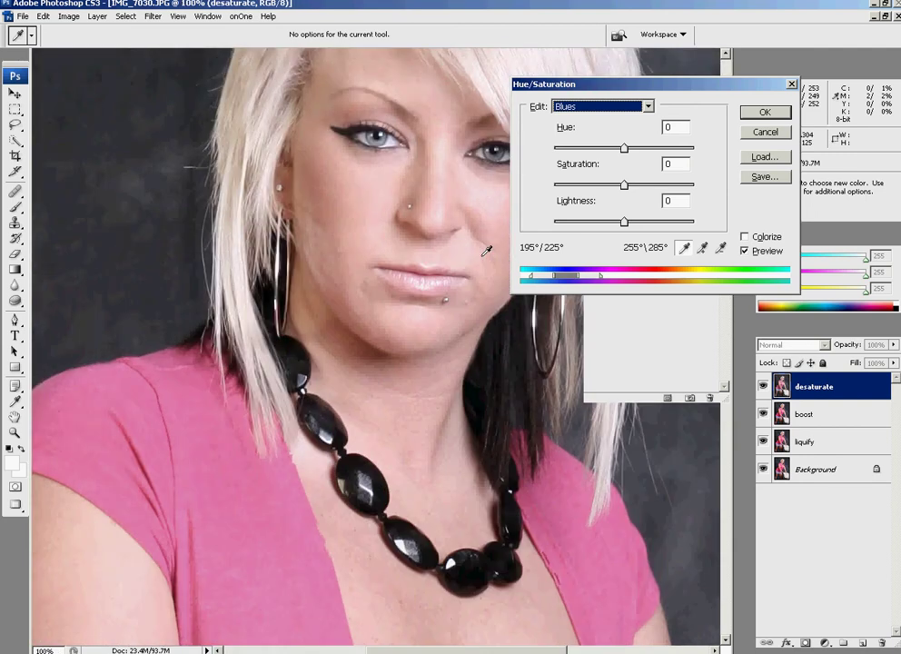
pyautogui.hotkey('ctrl', '+')
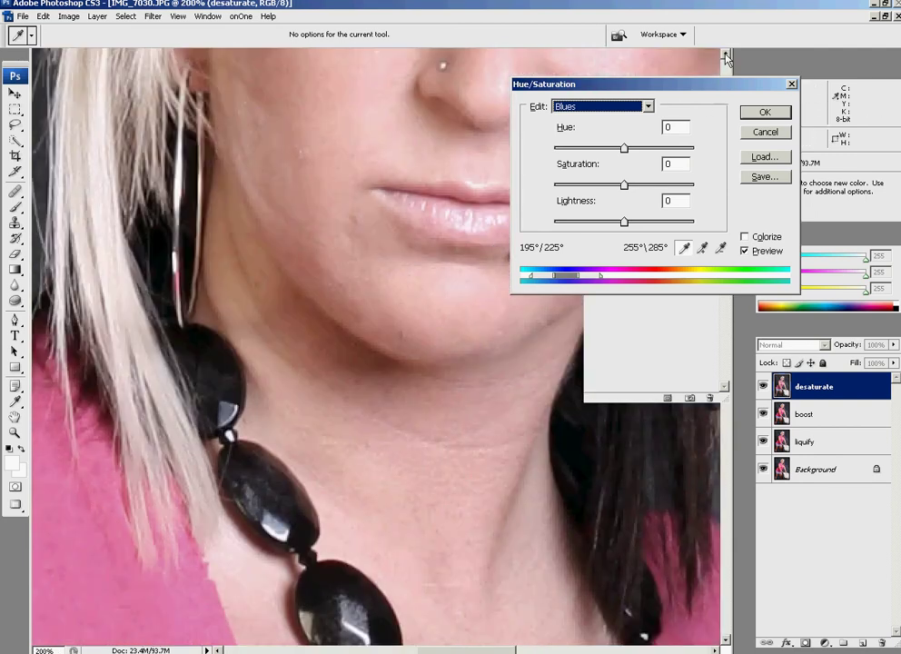
pyautogui.scroll(5, 725, 57)
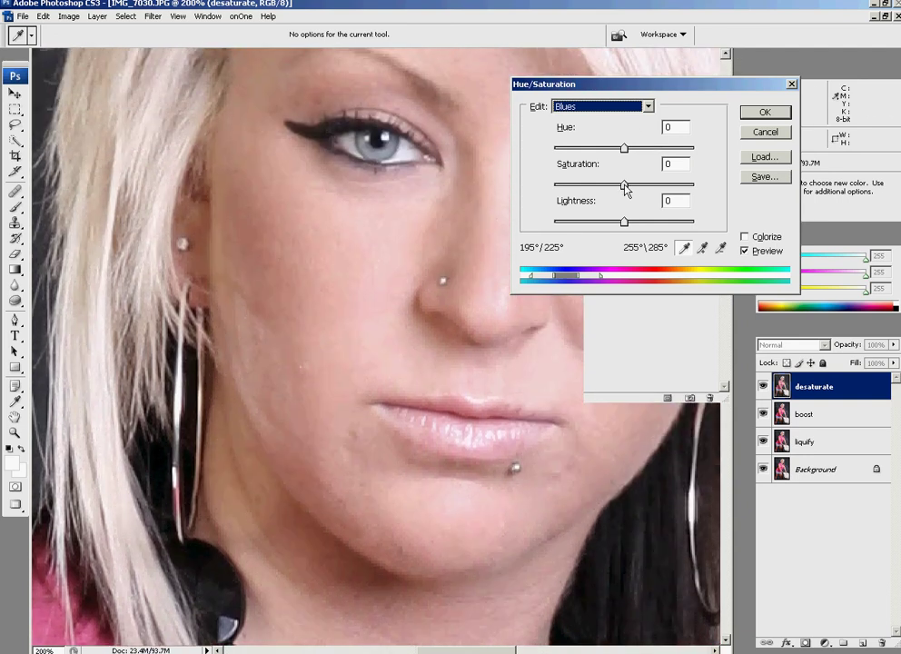
pyautogui.moveTo(626, 187)
pyautogui.mouseDown()
pyautogui.moveTo(612, 187)
pyautogui.moveTo(611, 197)
pyautogui.moveTo(633, 188)
pyautogui.mouseUp()
pyautogui.moveTo(624, 148); pyautogui.dragTo(651, 154)
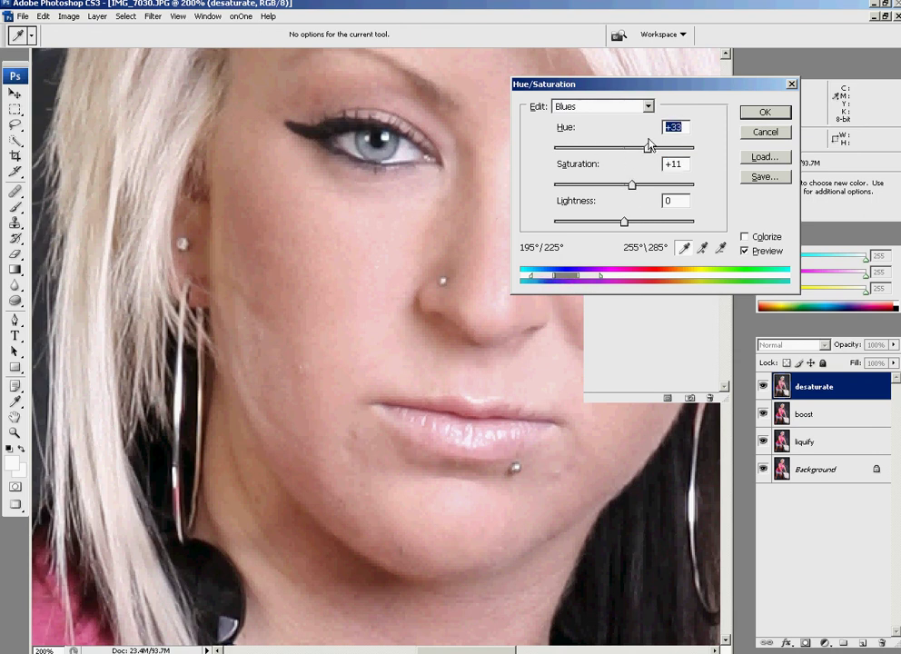
# Try a different saturation for the Cyans and return it to 0.
pyautogui.click(609, 108)
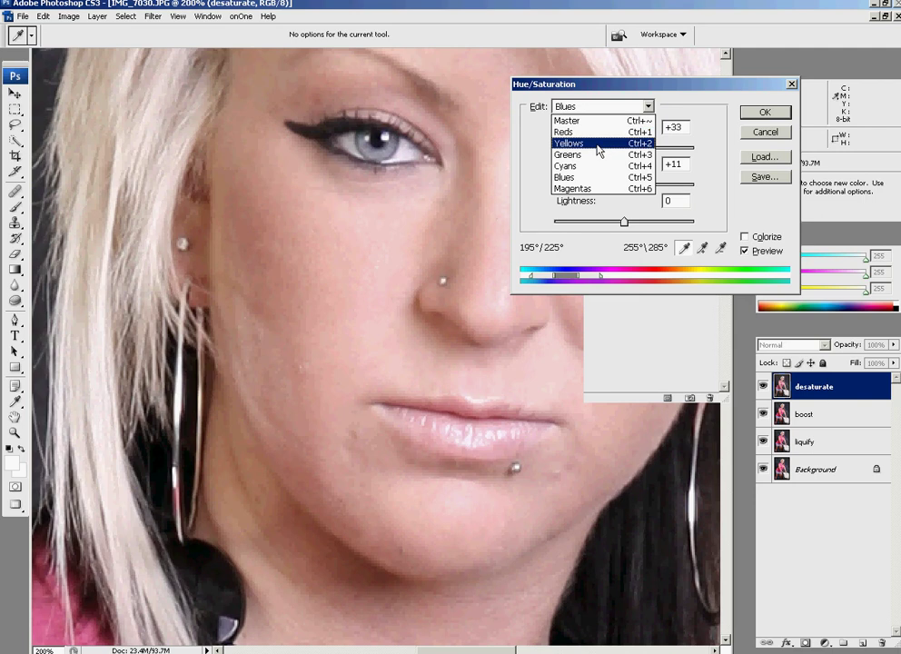
pyautogui.click(582, 167)
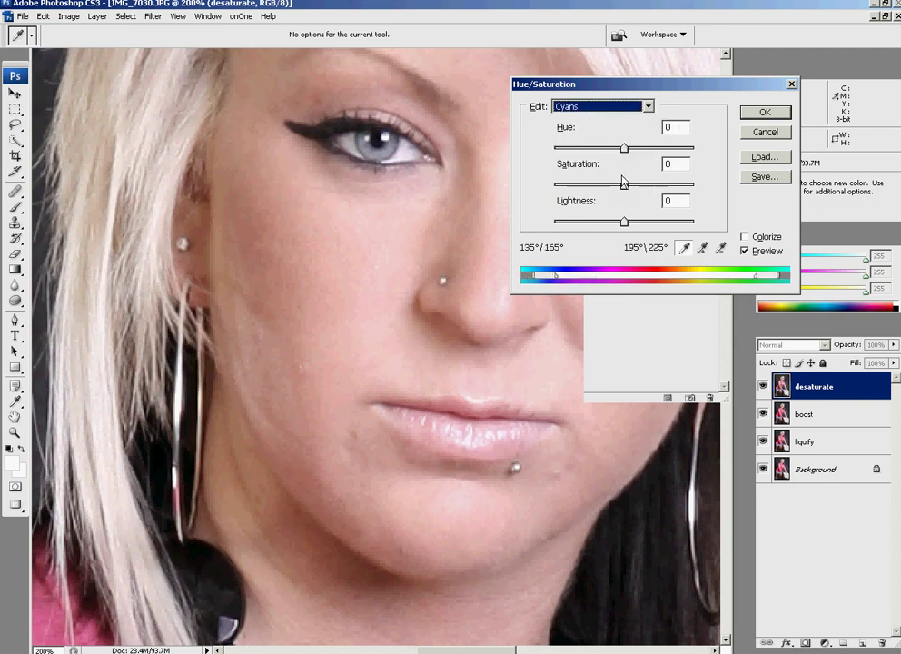
pyautogui.moveTo(626, 186)
pyautogui.mouseDown()
pyautogui.moveTo(635, 187)
pyautogui.moveTo(599, 187)
pyautogui.moveTo(641, 187)
pyautogui.moveTo(623, 200)
pyautogui.mouseUp()
pyautogui.press('Up')
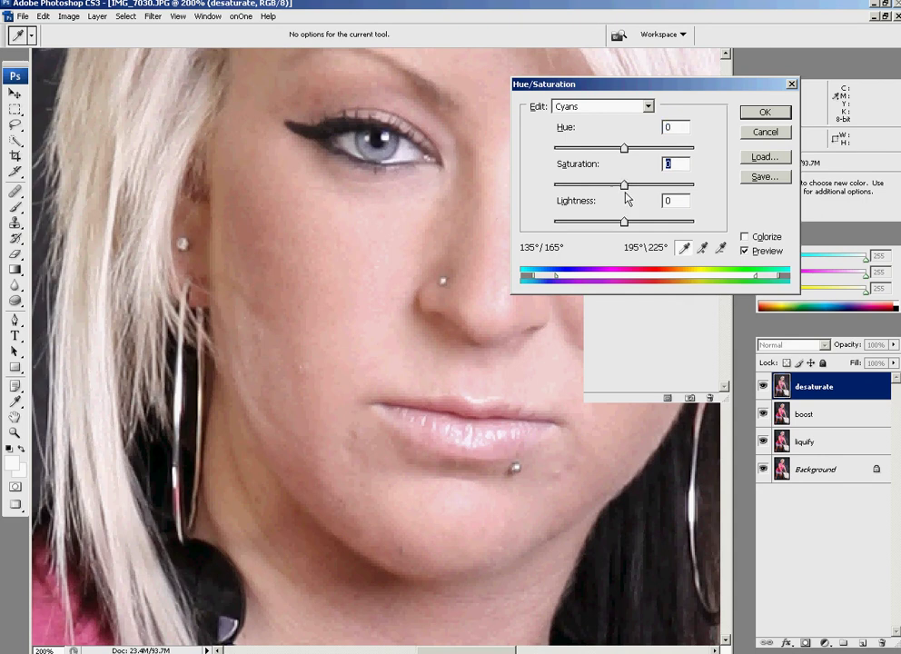
pyautogui.click(618, 107)
pyautogui.click(609, 197)
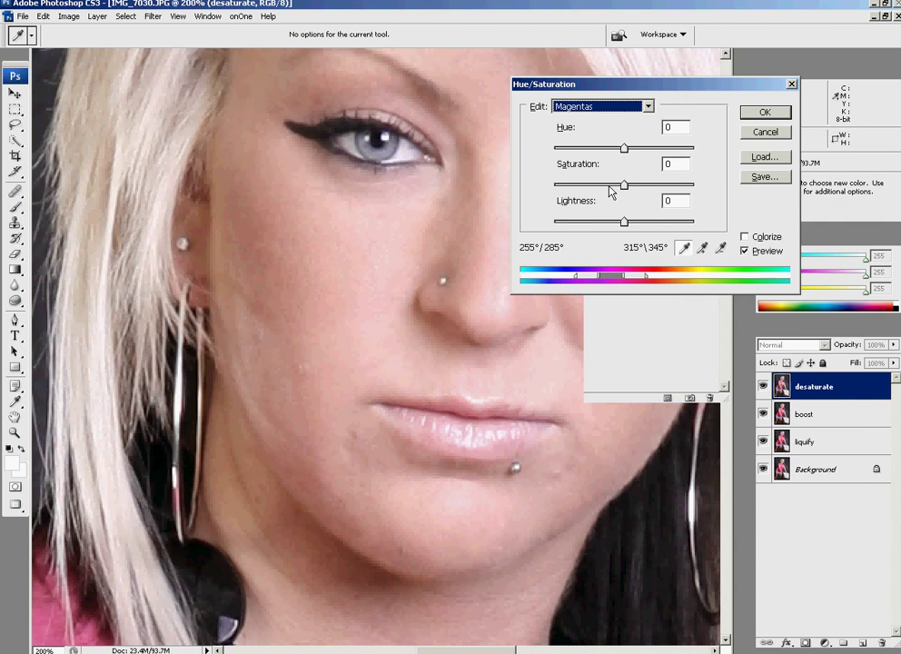
pyautogui.click(614, 108)
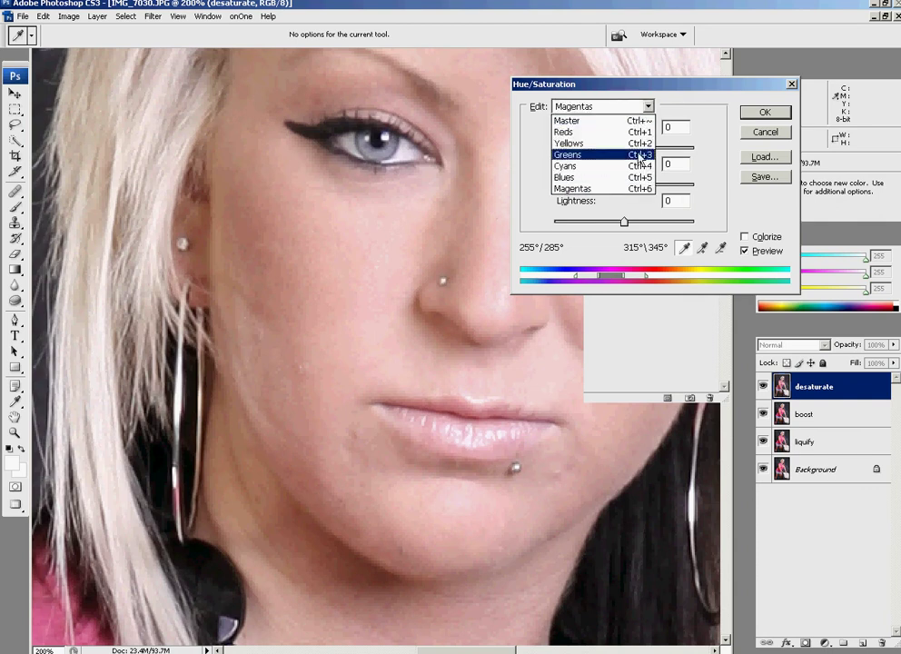
pyautogui.click(686, 95)
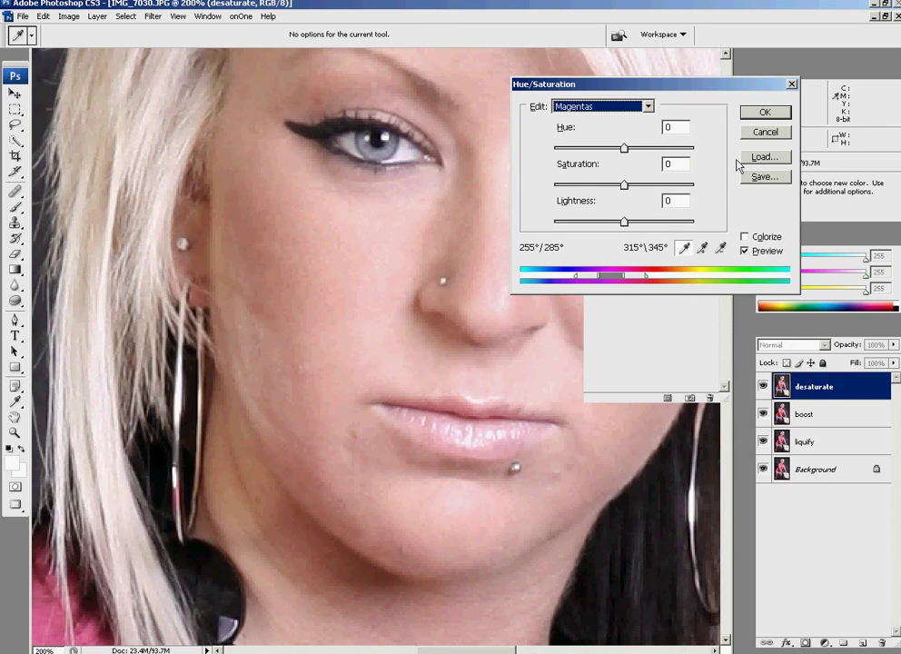
# Apply the Hue/Saturation adjustment, then hide and show the desaturate layer to compare the portrait before and after.
pyautogui.press('Escape')
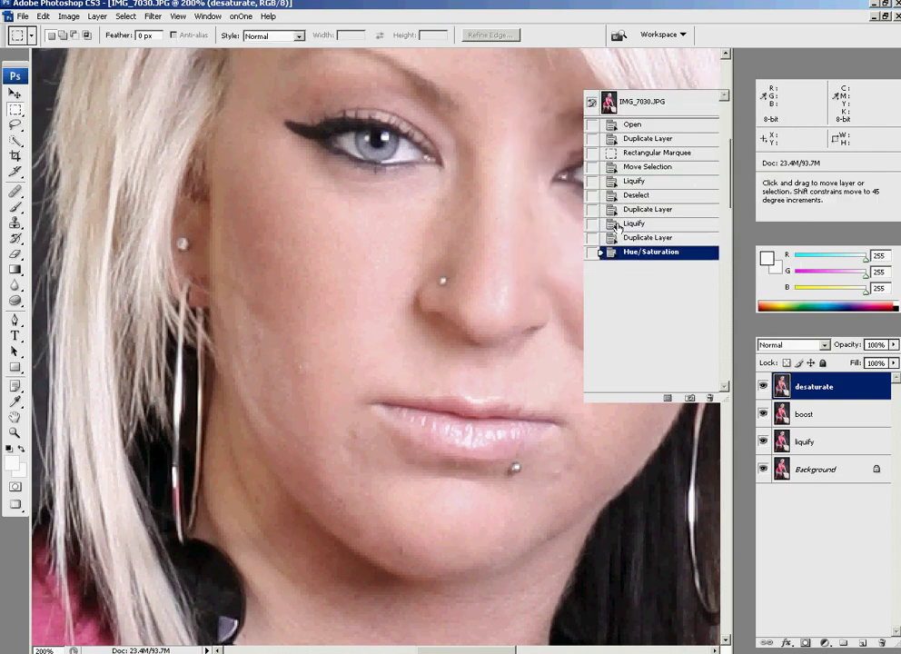
pyautogui.hotkey('ctrl', '-')
pyautogui.hotkey('ctrl', '-')
pyautogui.hotkey('ctrl', '-')
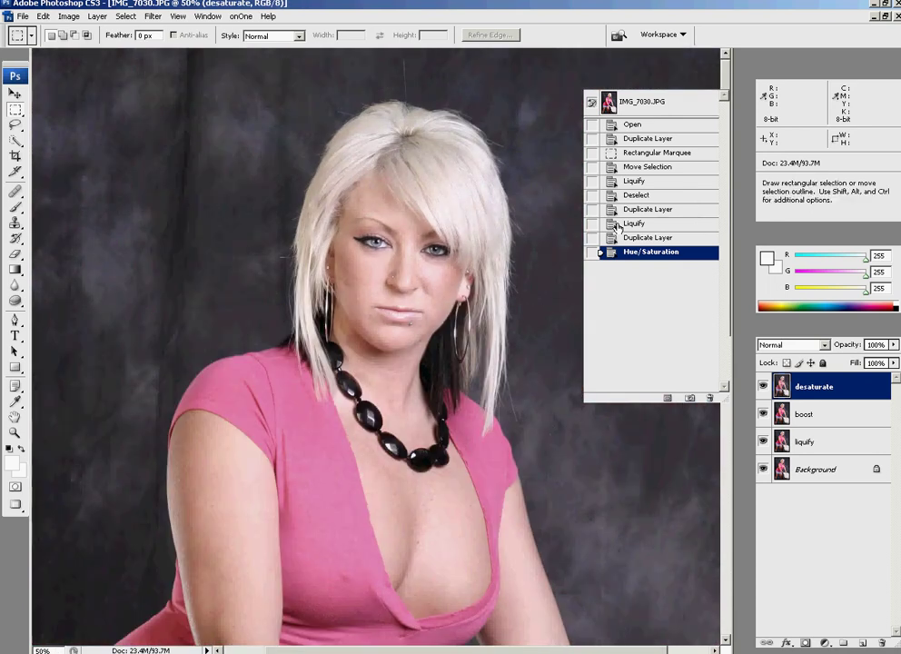
pyautogui.click(764, 386)
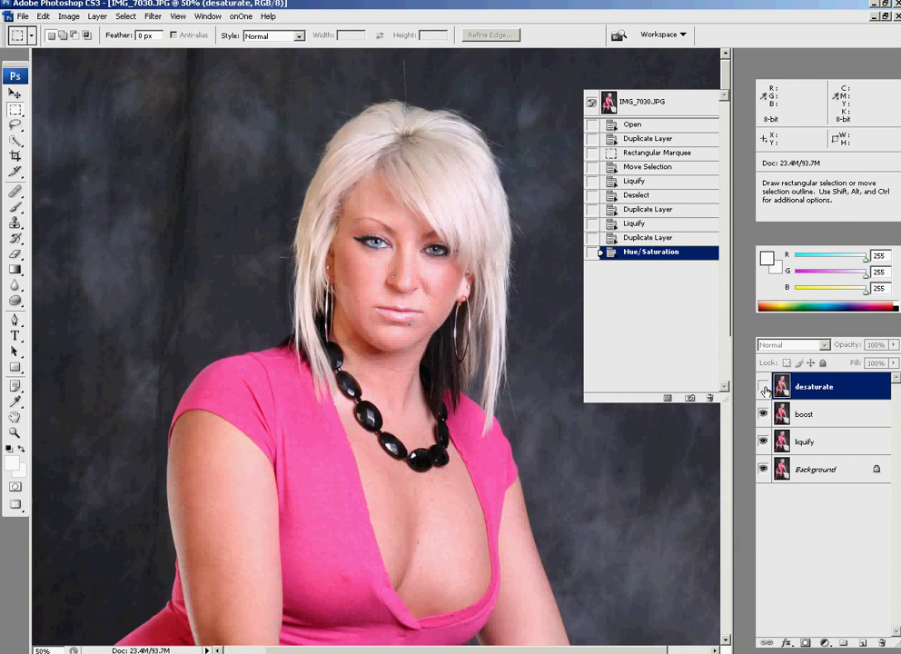
pyautogui.click(765, 386)
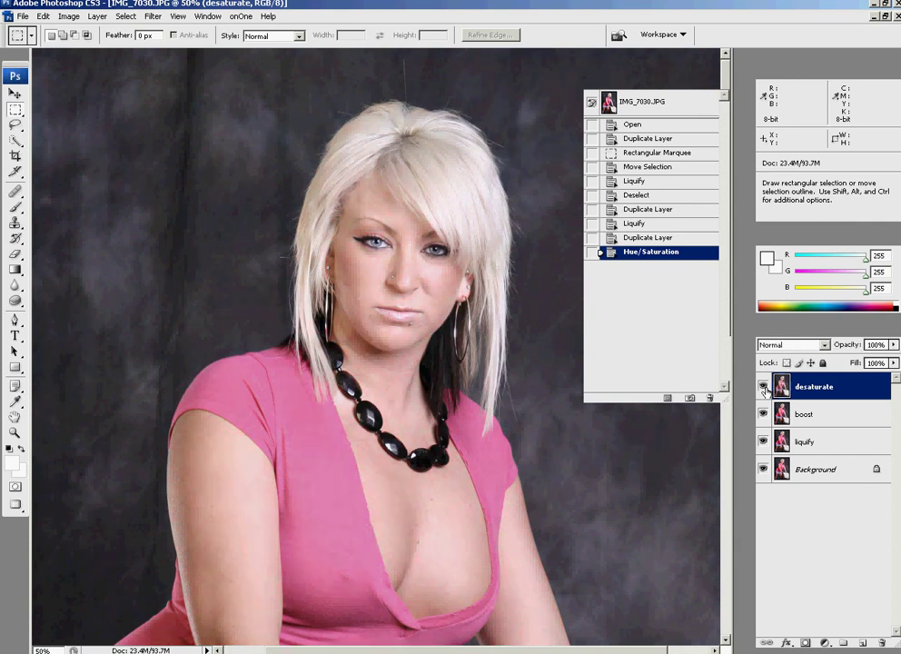
pyautogui.click(764, 386)
pyautogui.click(764, 387)
# Duplicate the desaturate layer and rename the copy "color balance".
pyautogui.press('alt')
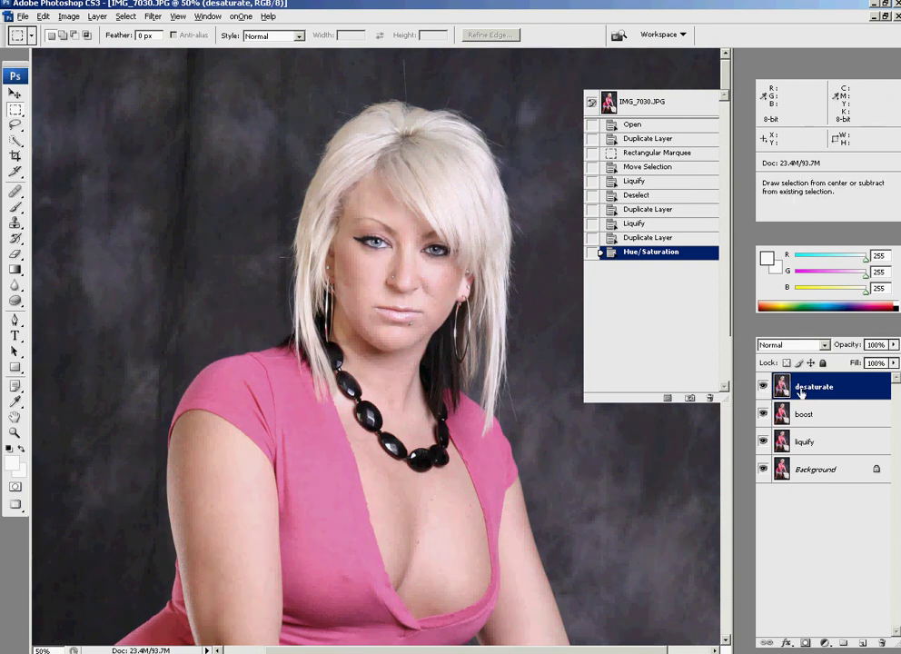
pyautogui.moveTo(808, 393); pyautogui.dragTo(864, 643)
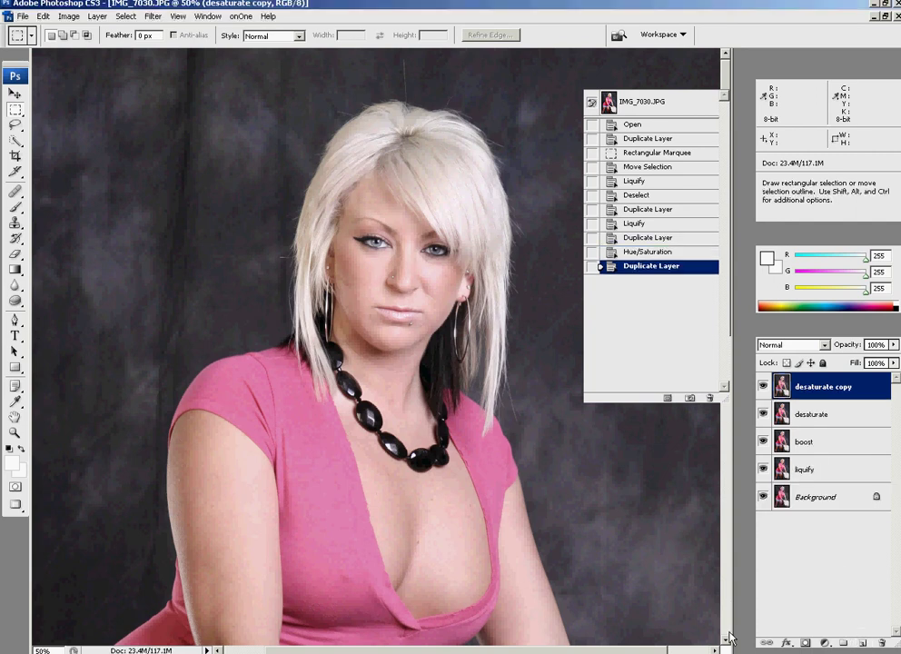
pyautogui.doubleClick(806, 388)
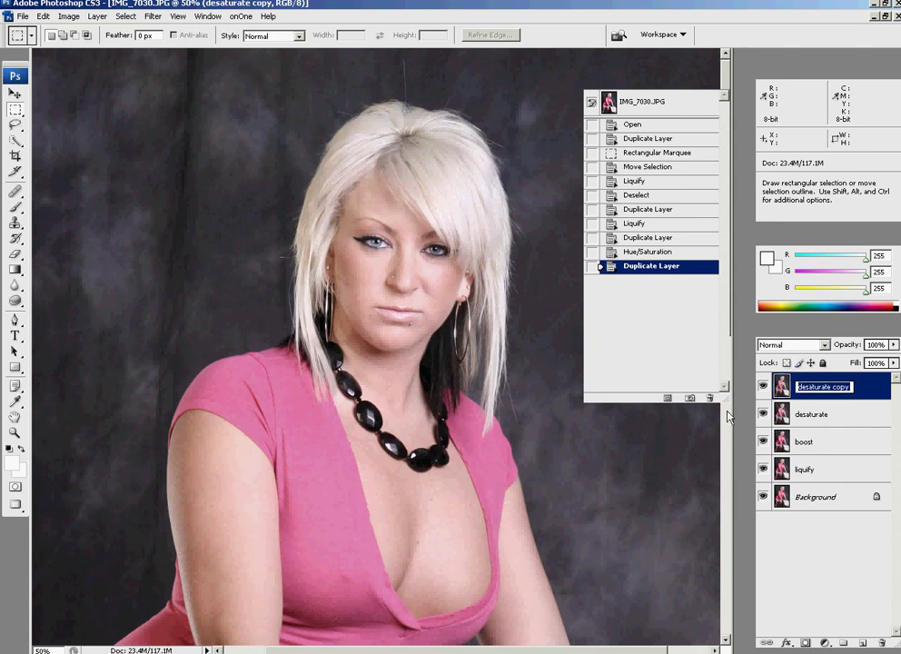
pyautogui.write('color balance')
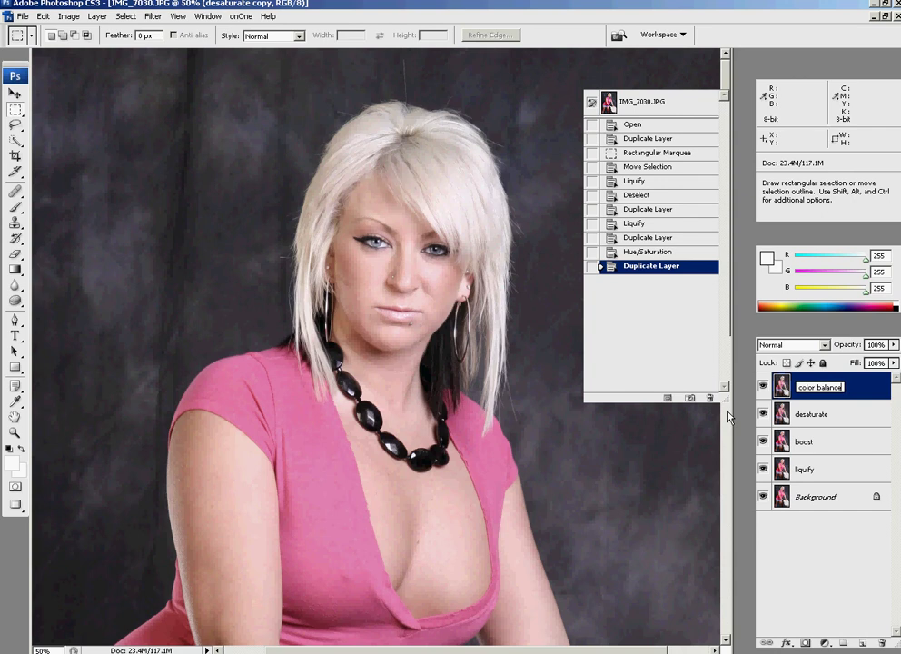
pyautogui.press('Return')
pyautogui.doubleClick(815, 406)
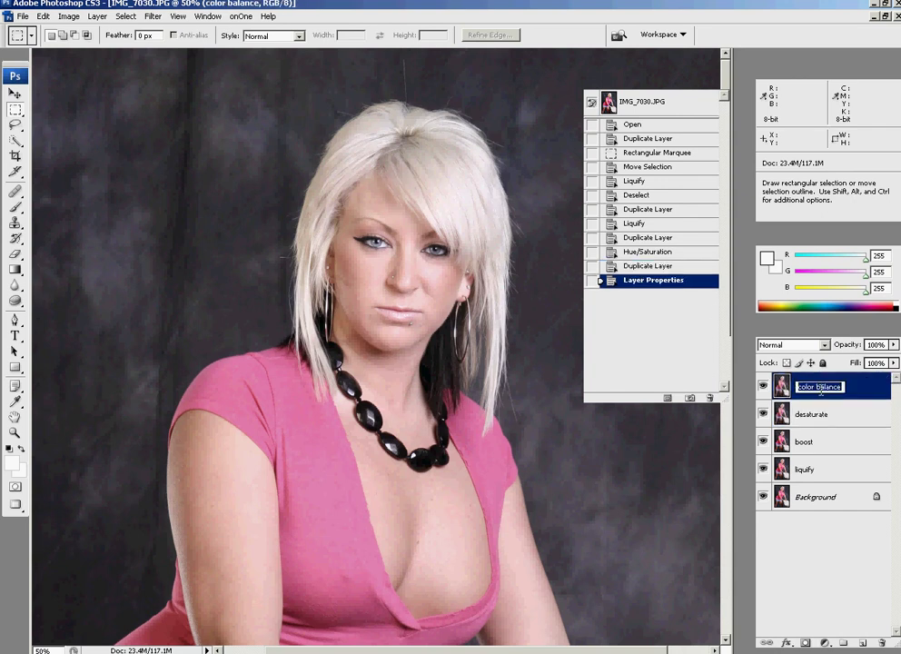
pyautogui.click(814, 411)
pyautogui.click(818, 388)
# Start a Color Balance adjustment on the color balance layer, setting the midtones to +4 toward red and -18 toward yellow.
pyautogui.click(70, 17)
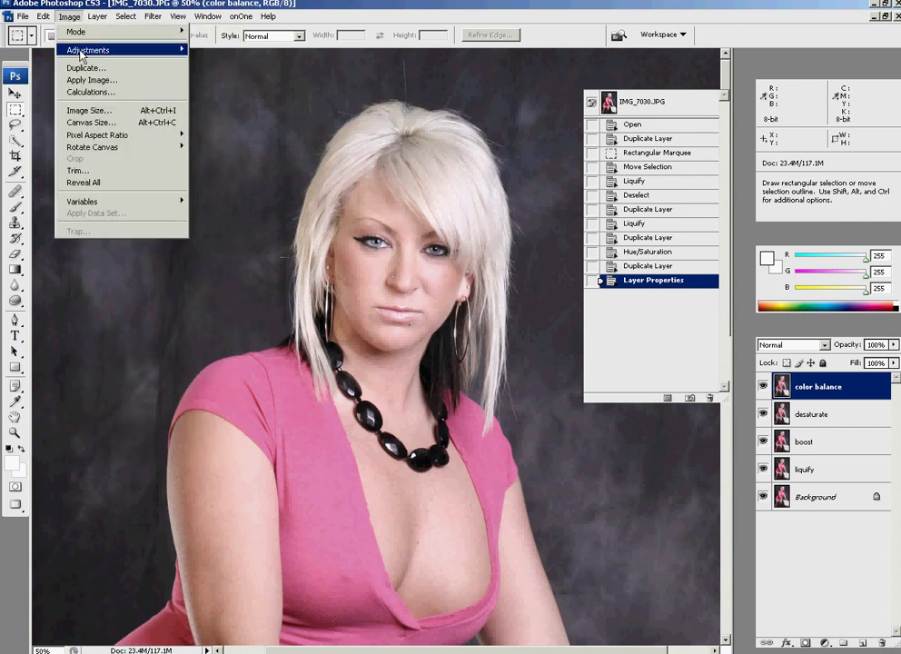
pyautogui.moveTo(138, 53)
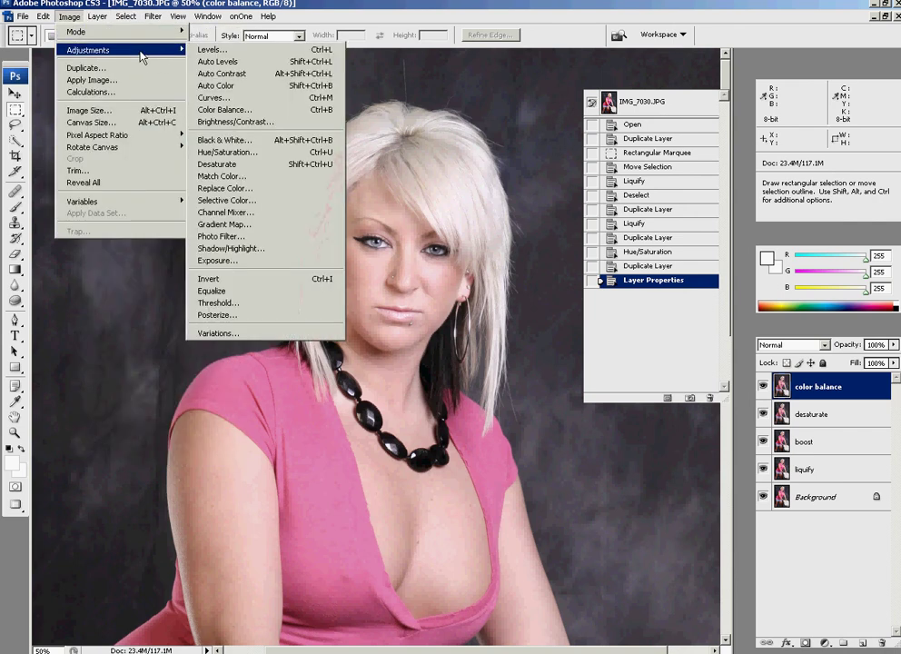
pyautogui.click(242, 111)
pyautogui.moveTo(387, 486)
pyautogui.mouseDown()
pyautogui.moveTo(318, 487)
pyautogui.moveTo(390, 487)
pyautogui.mouseUp()
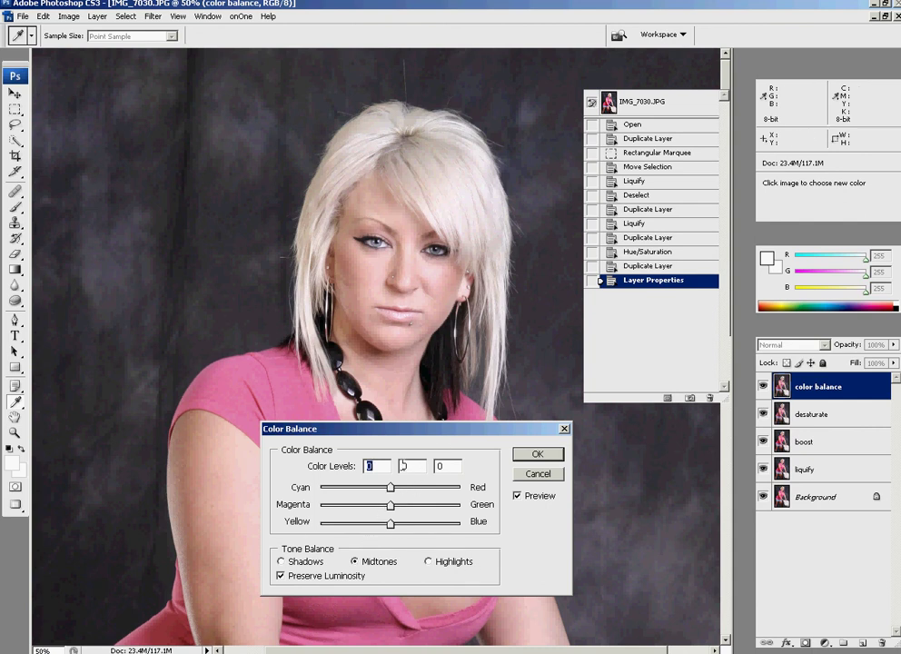
pyautogui.moveTo(391, 488); pyautogui.dragTo(394, 492)
pyautogui.moveTo(393, 532); pyautogui.dragTo(382, 534)
pyautogui.moveTo(381, 528); pyautogui.dragTo(379, 530)
pyautogui.press('Tab')
pyautogui.press('Tab')
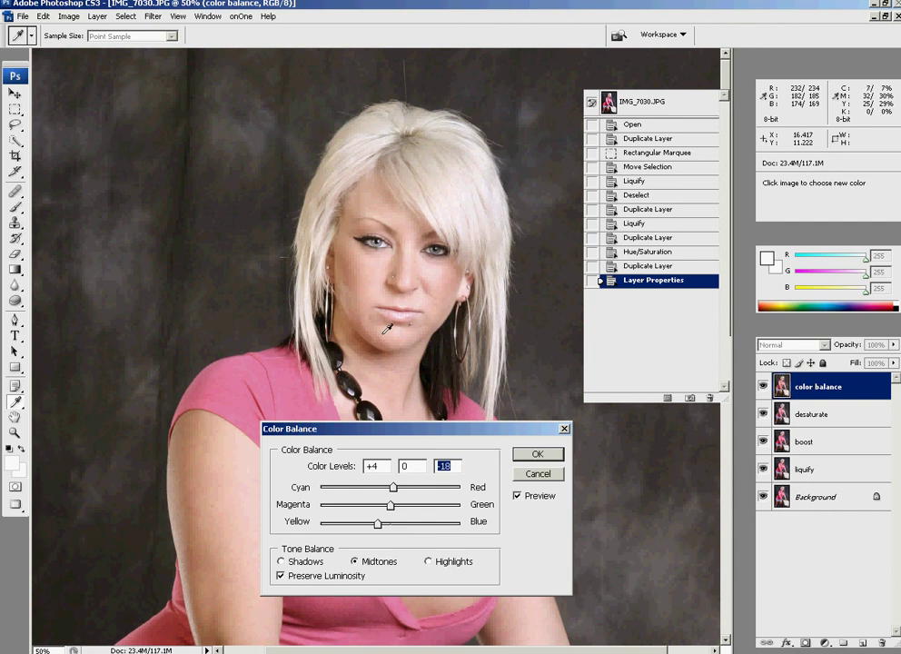
# Push the midtones' yellow-blue level further to -34 and apply the Color Balance adjustment.
pyautogui.moveTo(377, 524); pyautogui.dragTo(369, 529)
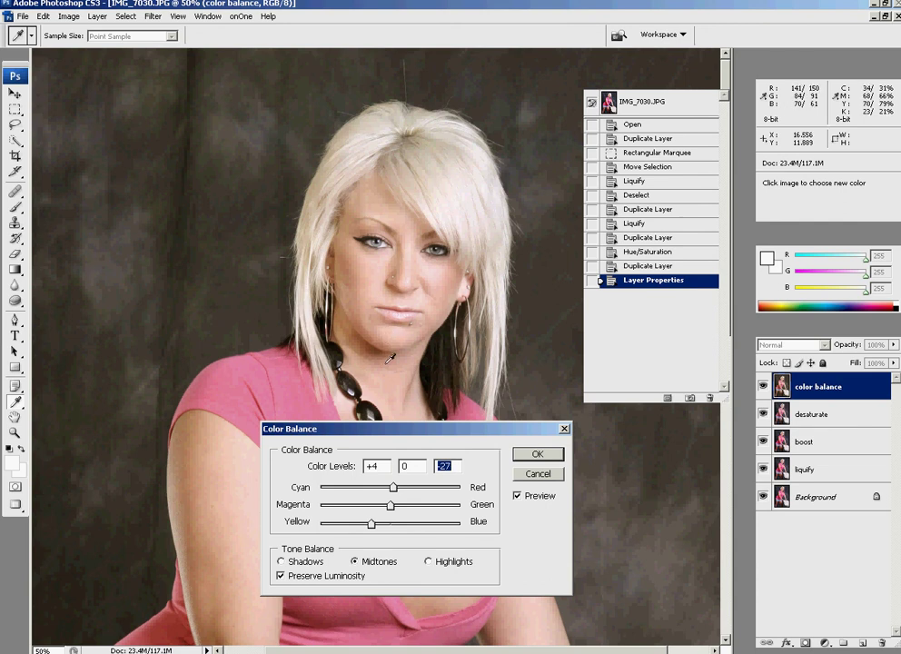
pyautogui.moveTo(371, 527); pyautogui.dragTo(366, 526)
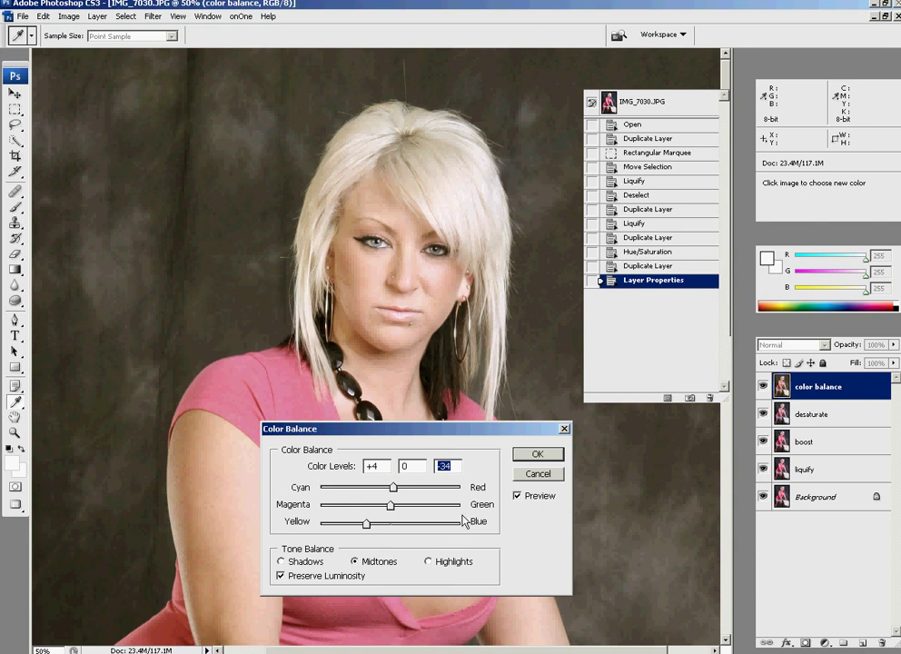
pyautogui.click(538, 455)
pyautogui.press('m')
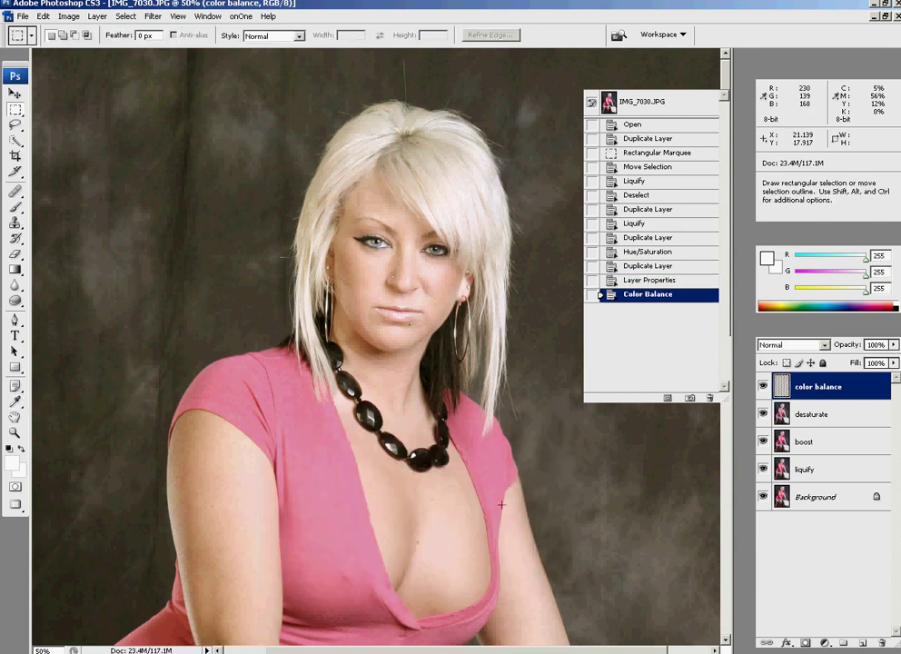
pyautogui.hotkey('ctrl', '-')
pyautogui.hotkey('ctrl', '-')
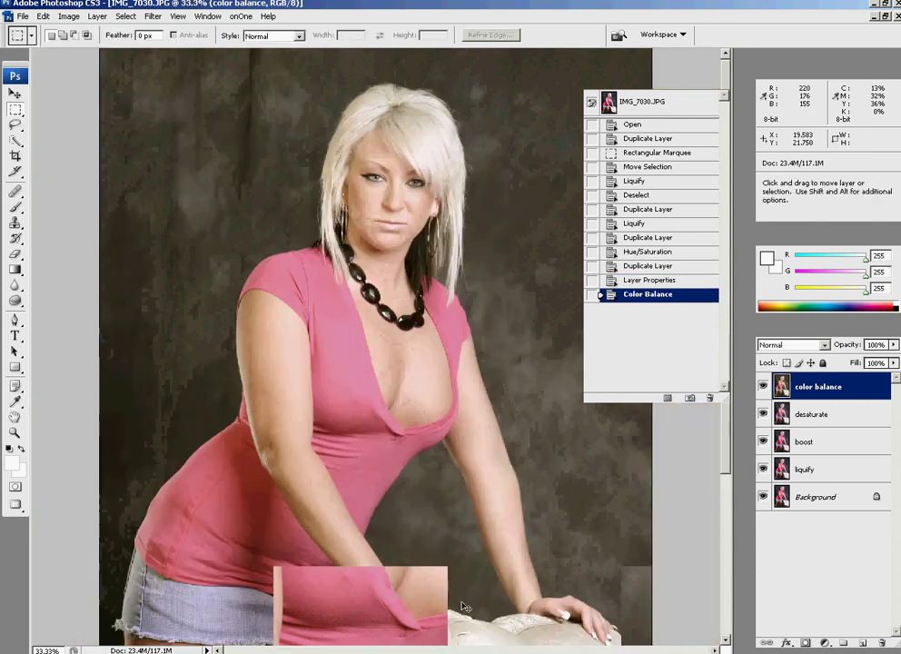